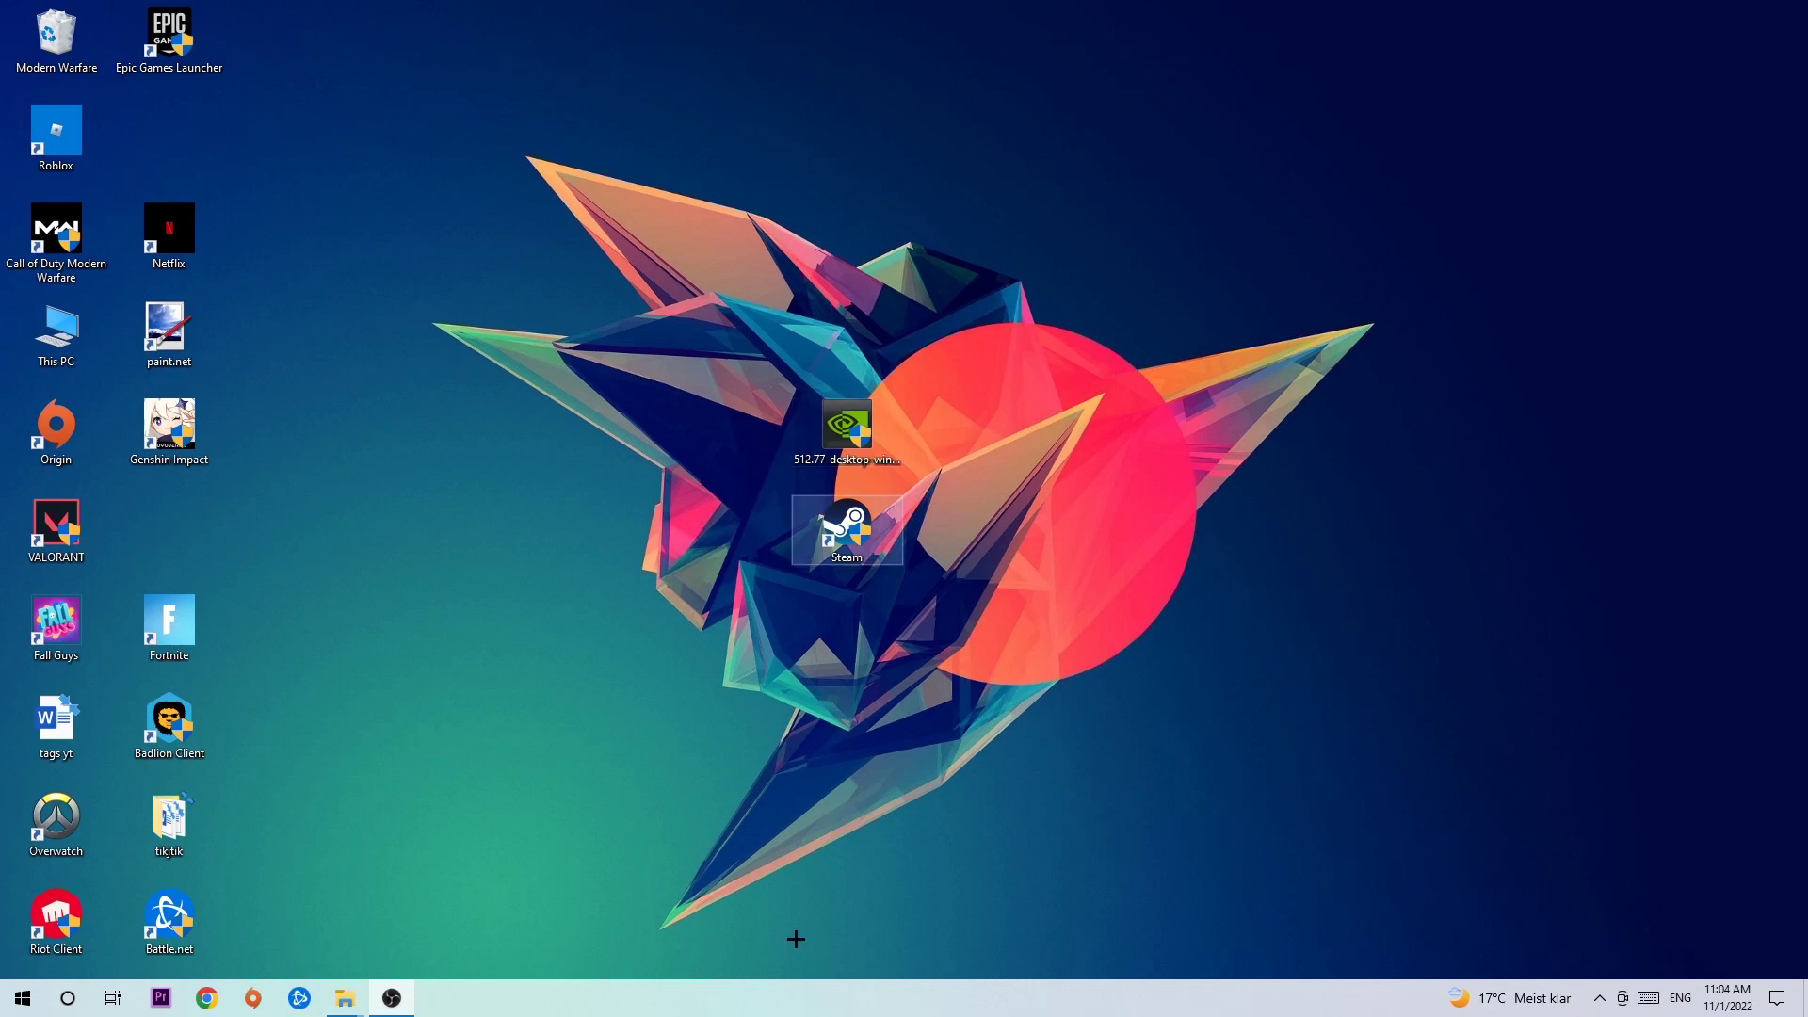
Step: Launch Task Manager from the taskbar menu and maximize it to fill the screen
right_click(754, 998)
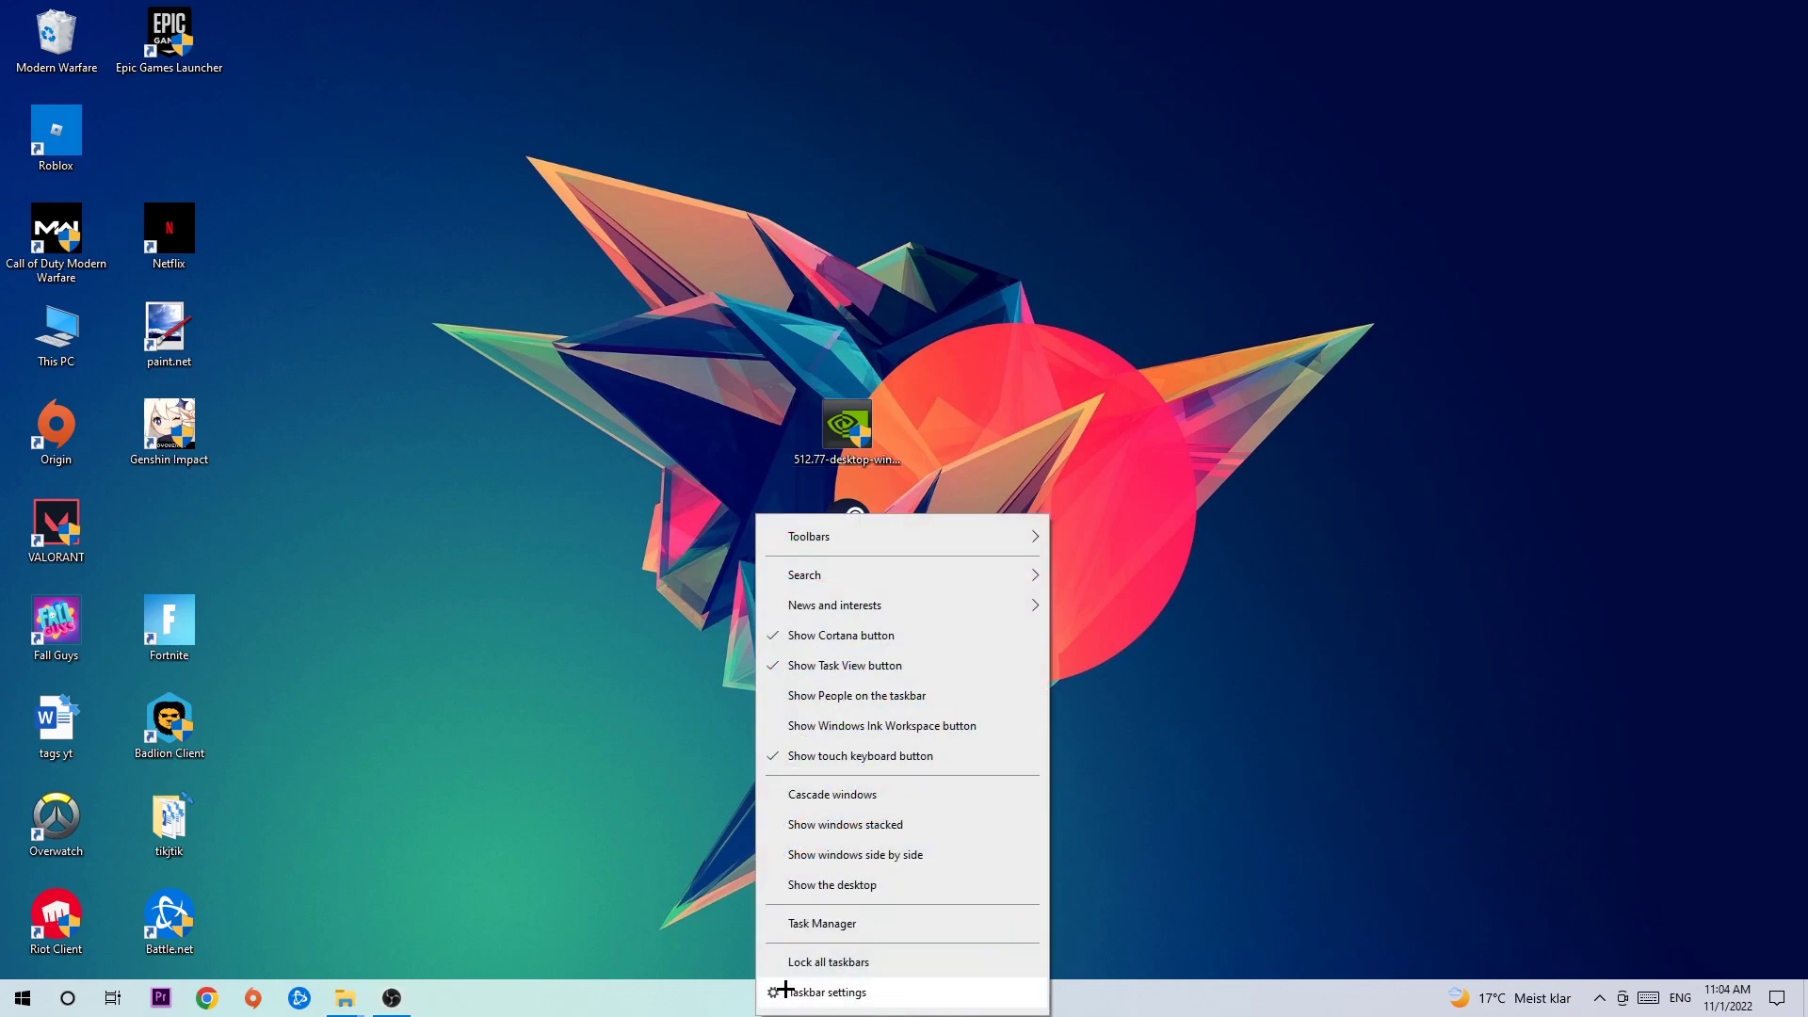
click(842, 929)
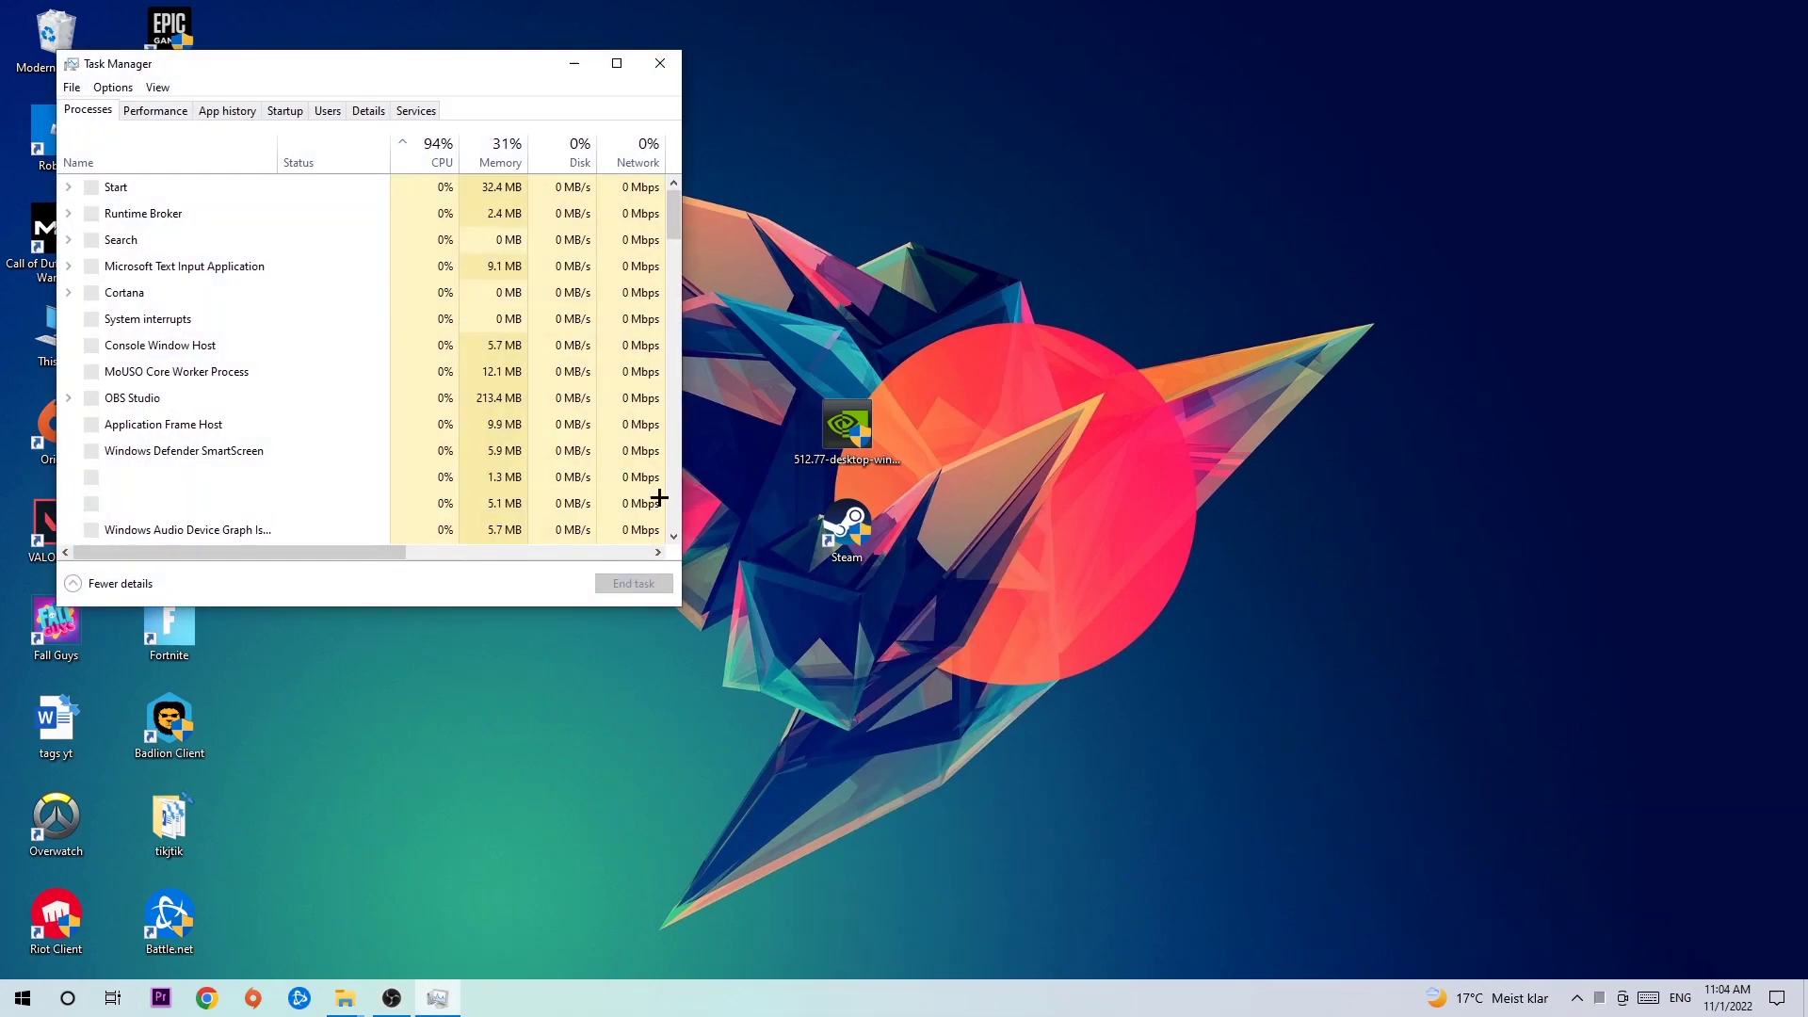
click(616, 63)
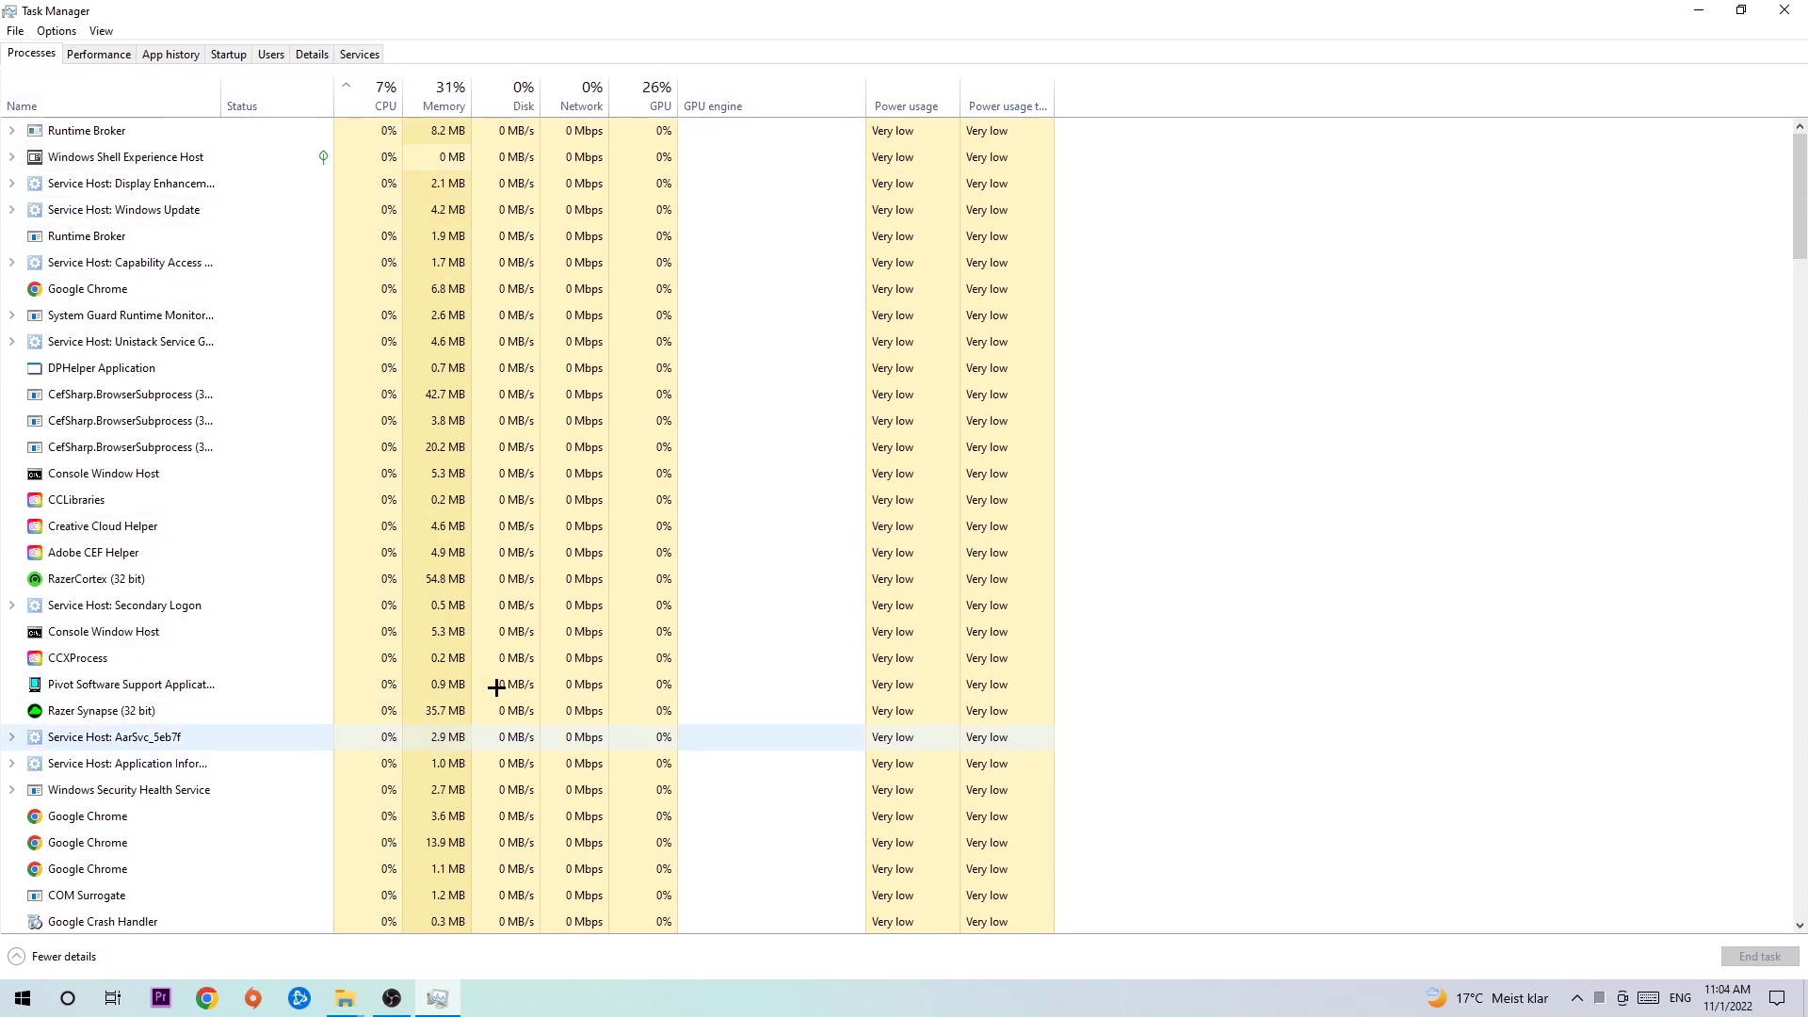
Step: Select the DPHelper Application process and show actions for Console Window Host
click(351, 367)
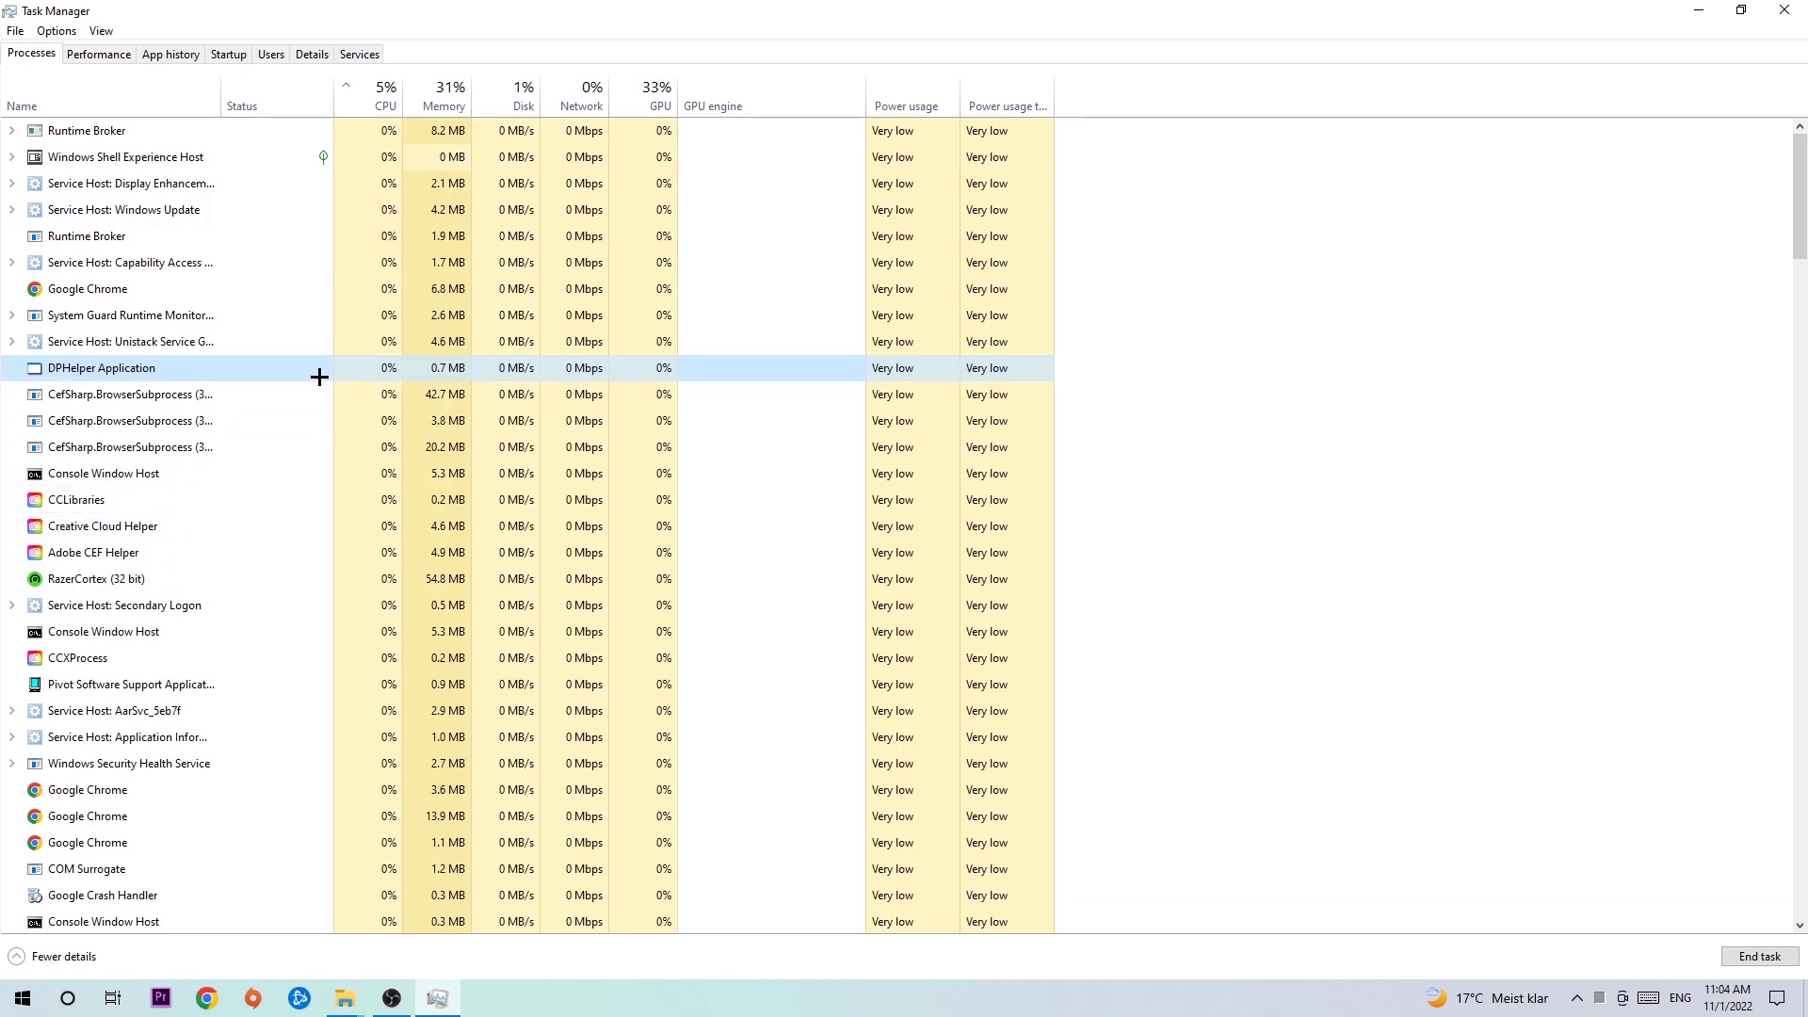
right_click(276, 482)
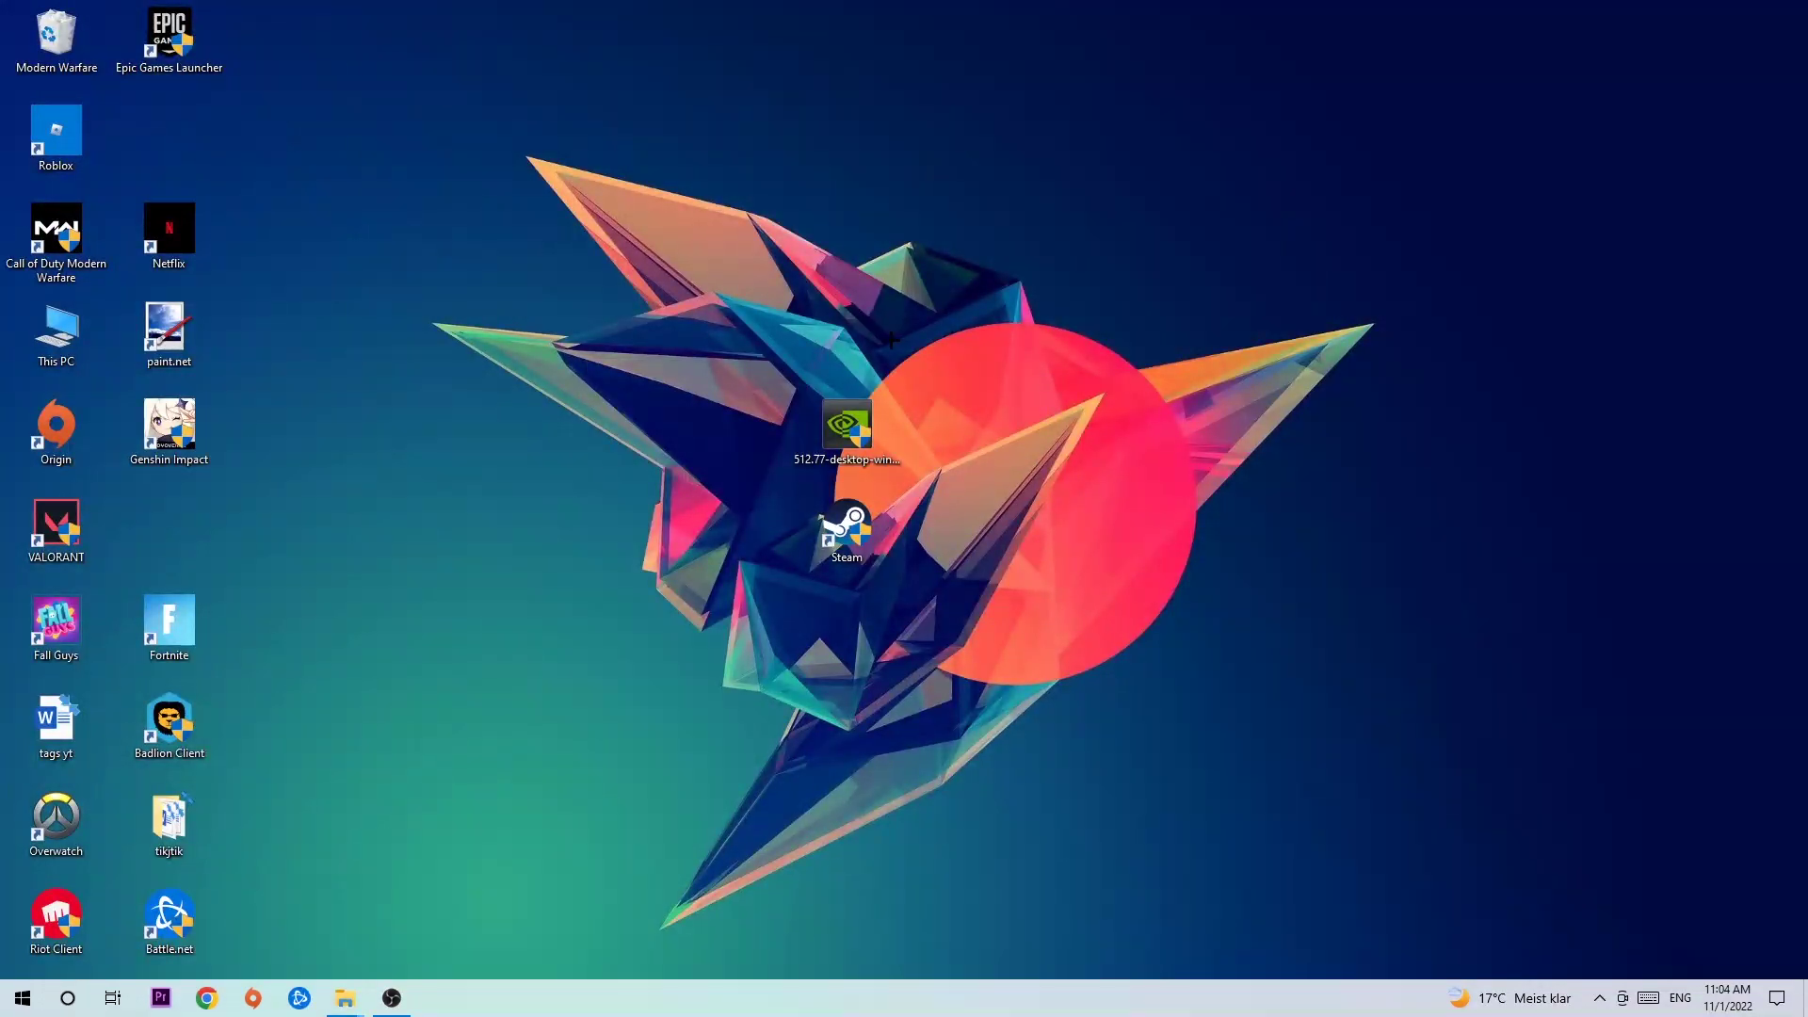
Step: Move the Steam shortcut to the upper-right desktop area, briefly checking the Start menu
mouse_move(846, 529)
mouse_down()
mouse_move(989, 356)
mouse_move(749, 238)
mouse_move(1074, 231)
mouse_move(623, 230)
mouse_up()
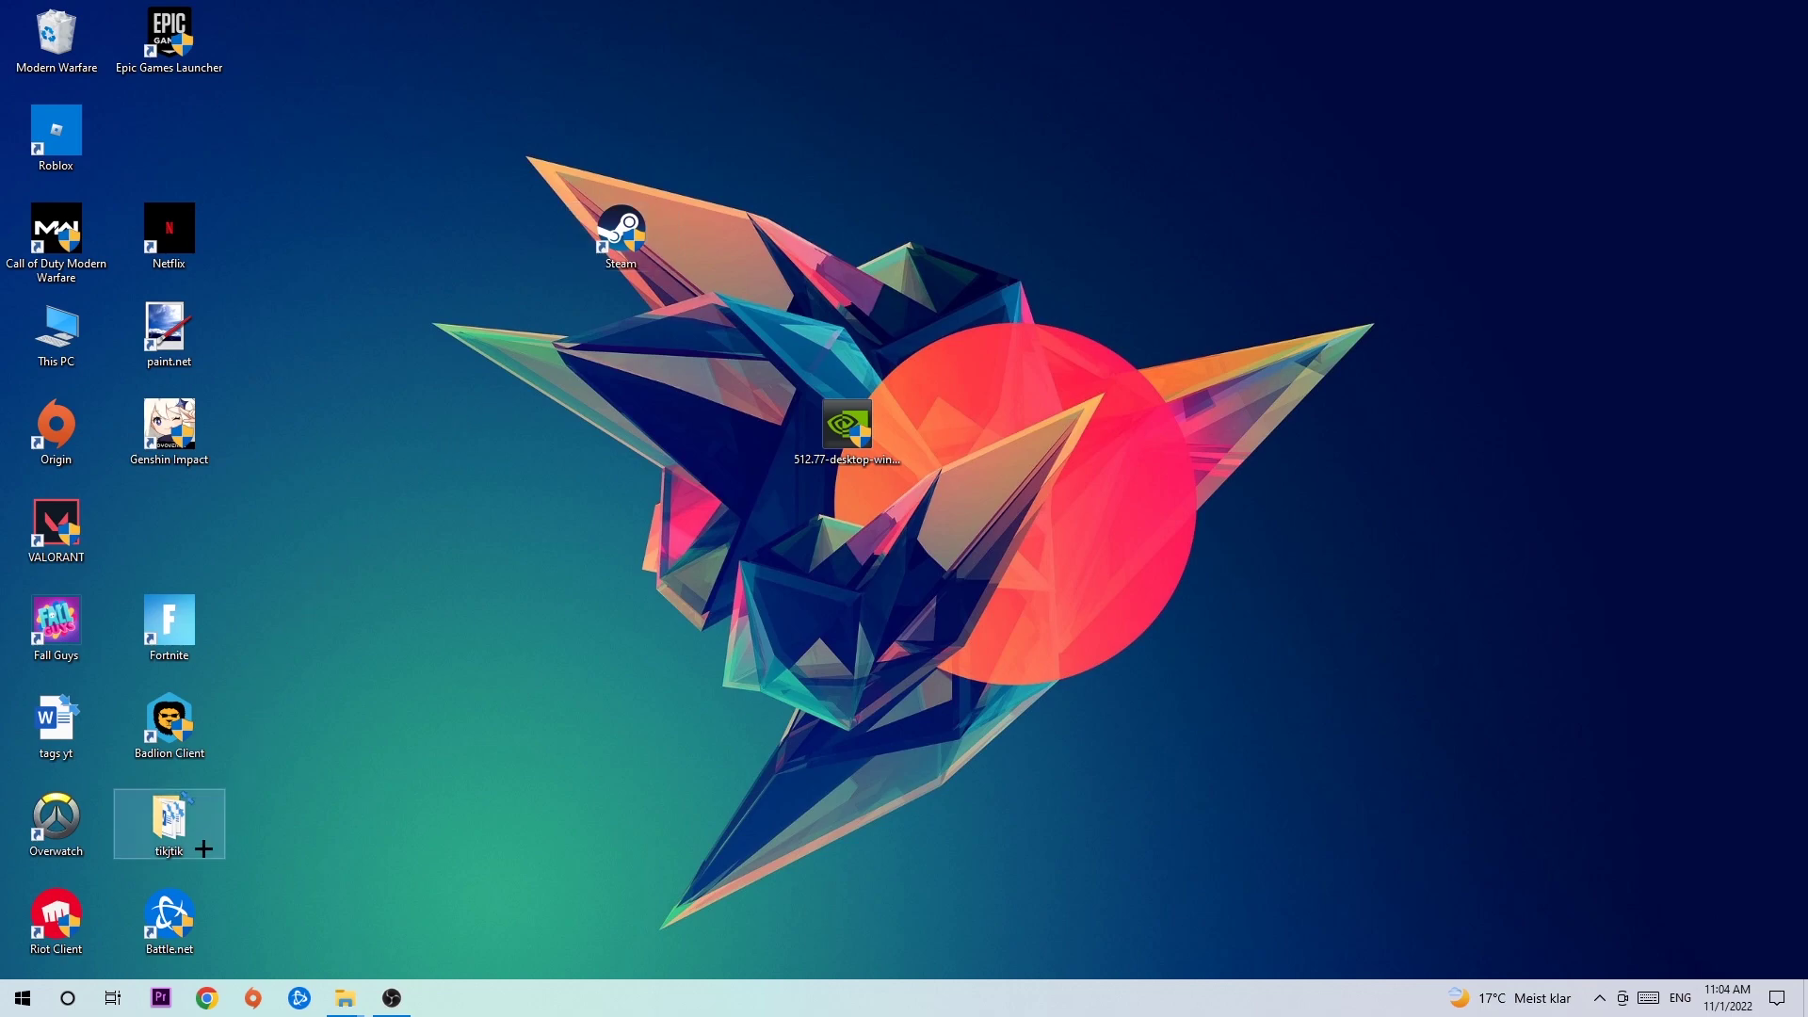
click(21, 997)
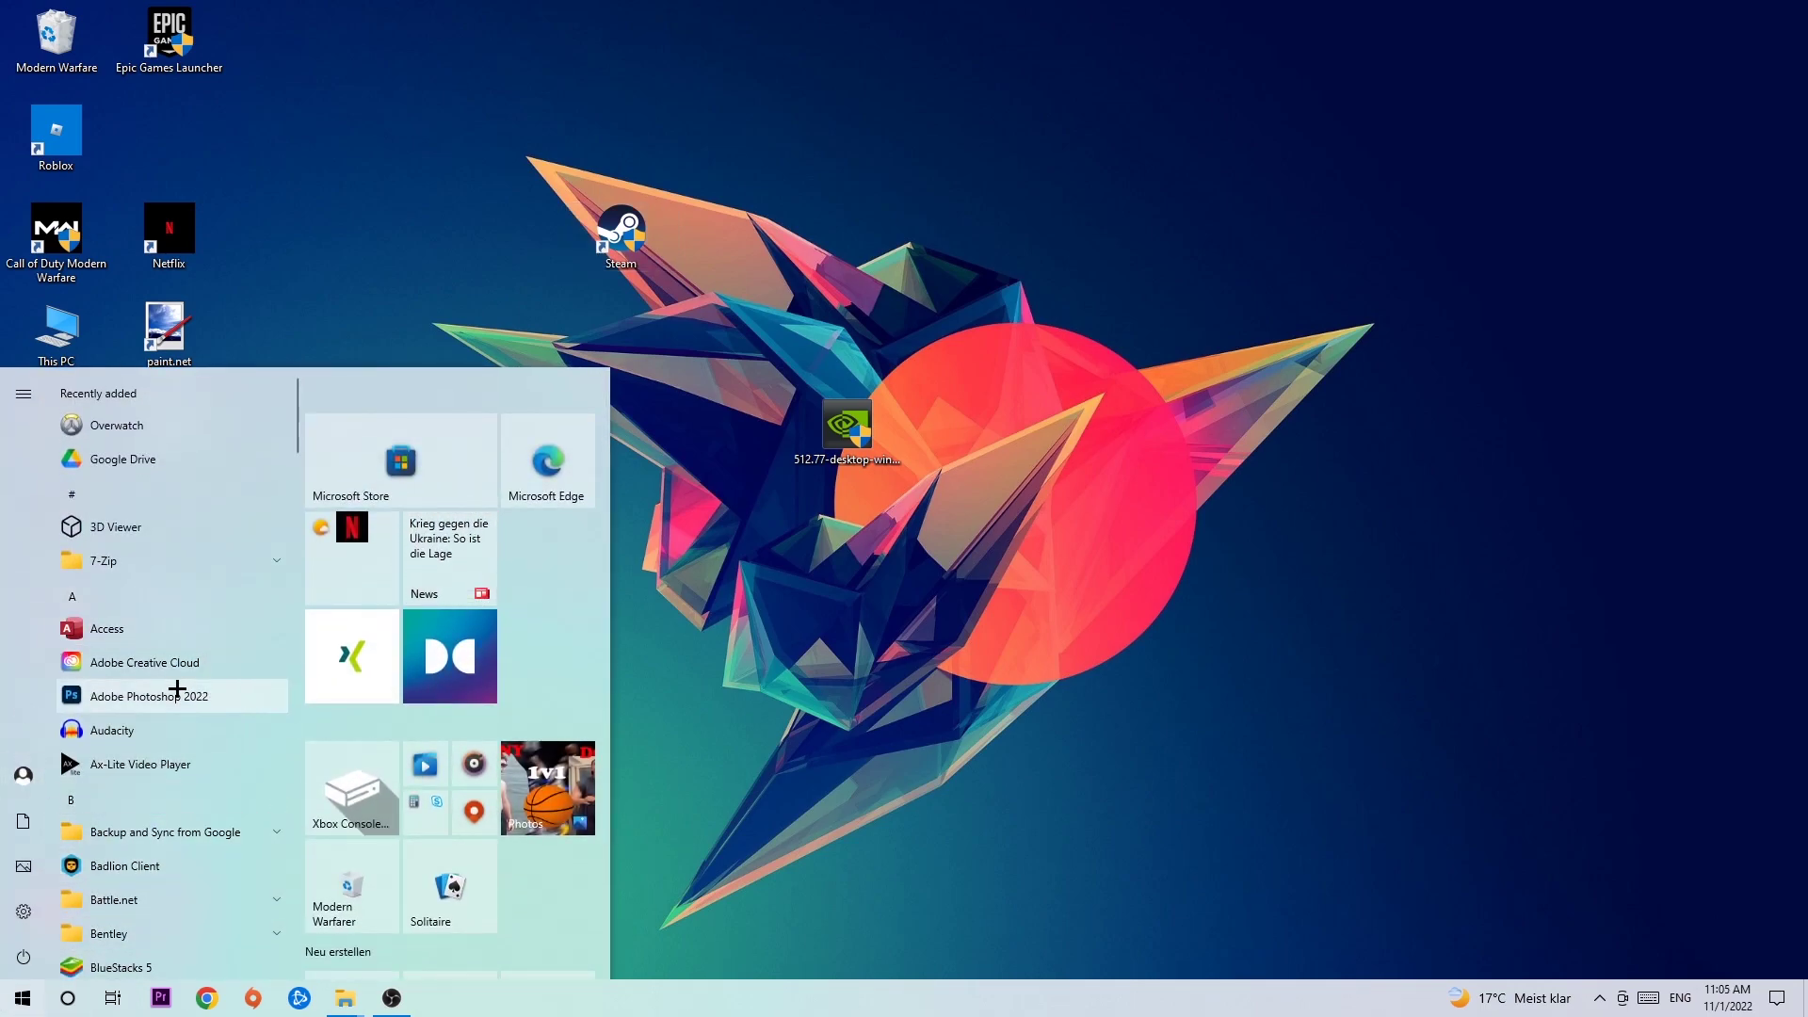
click(733, 580)
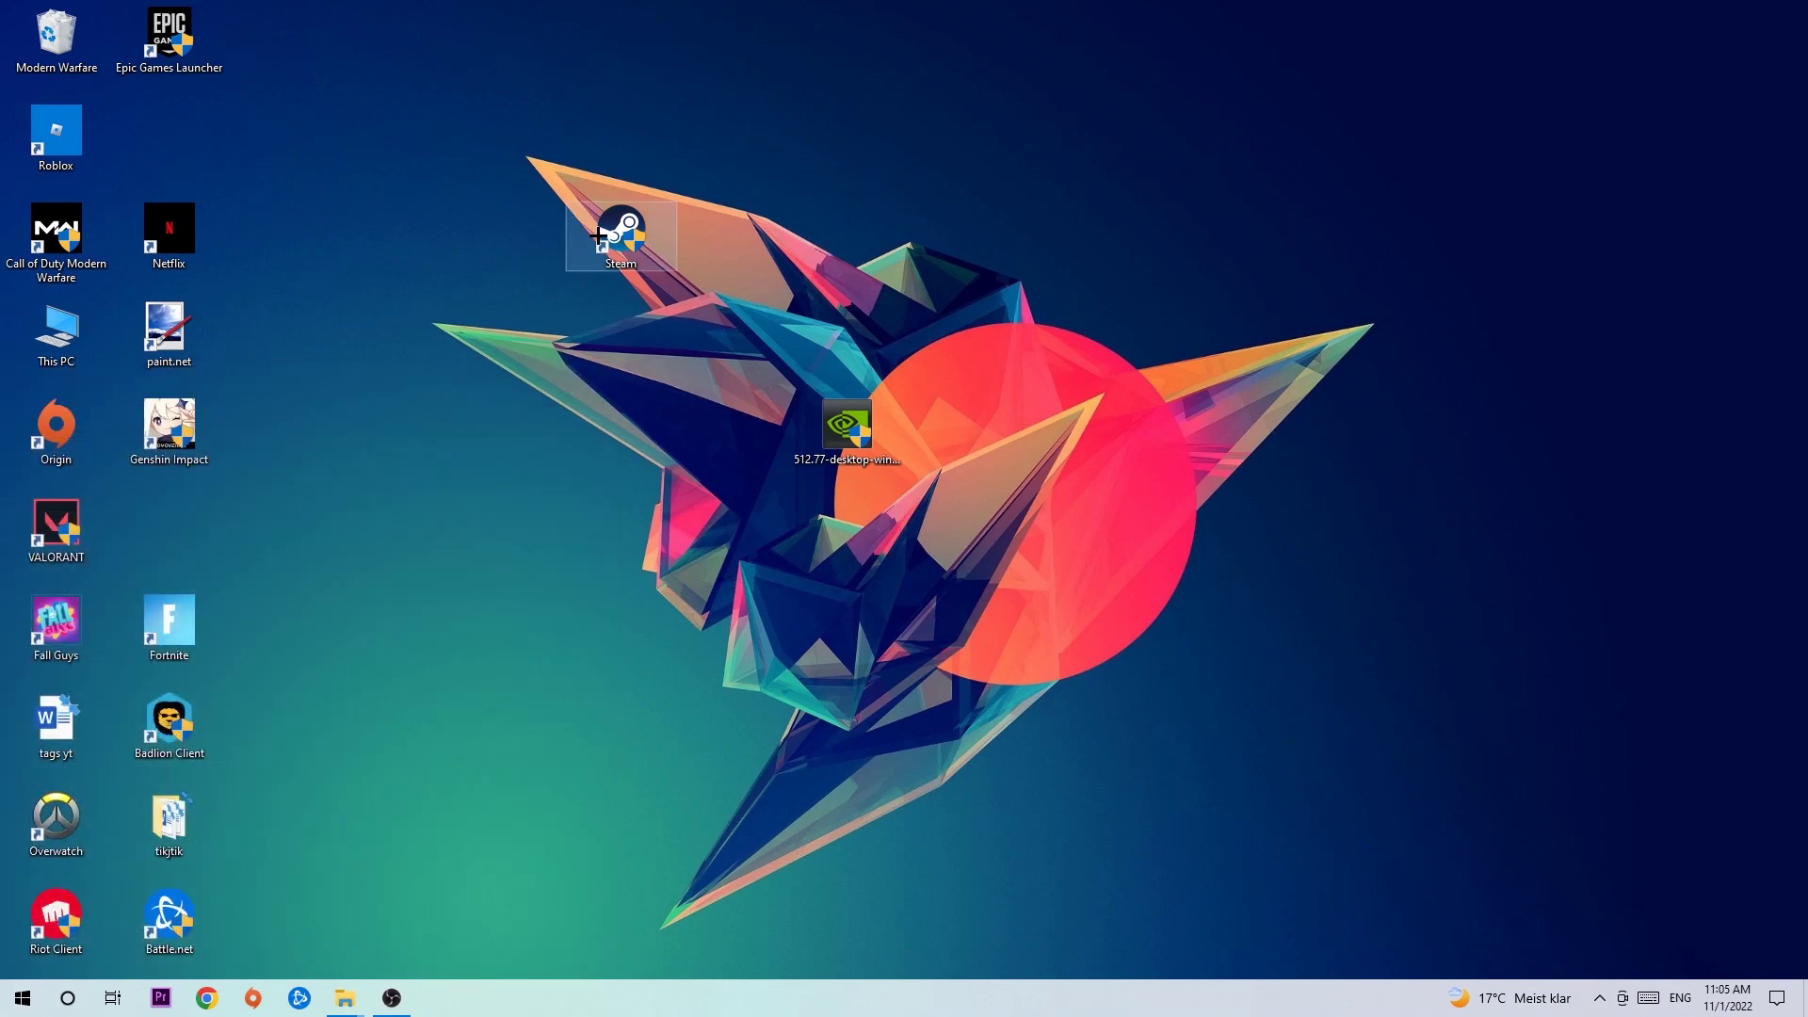
drag(607, 231, 1063, 227)
Step: Bring up the Steam shortcut's Properties and its Compatibility settings
right_click(1064, 228)
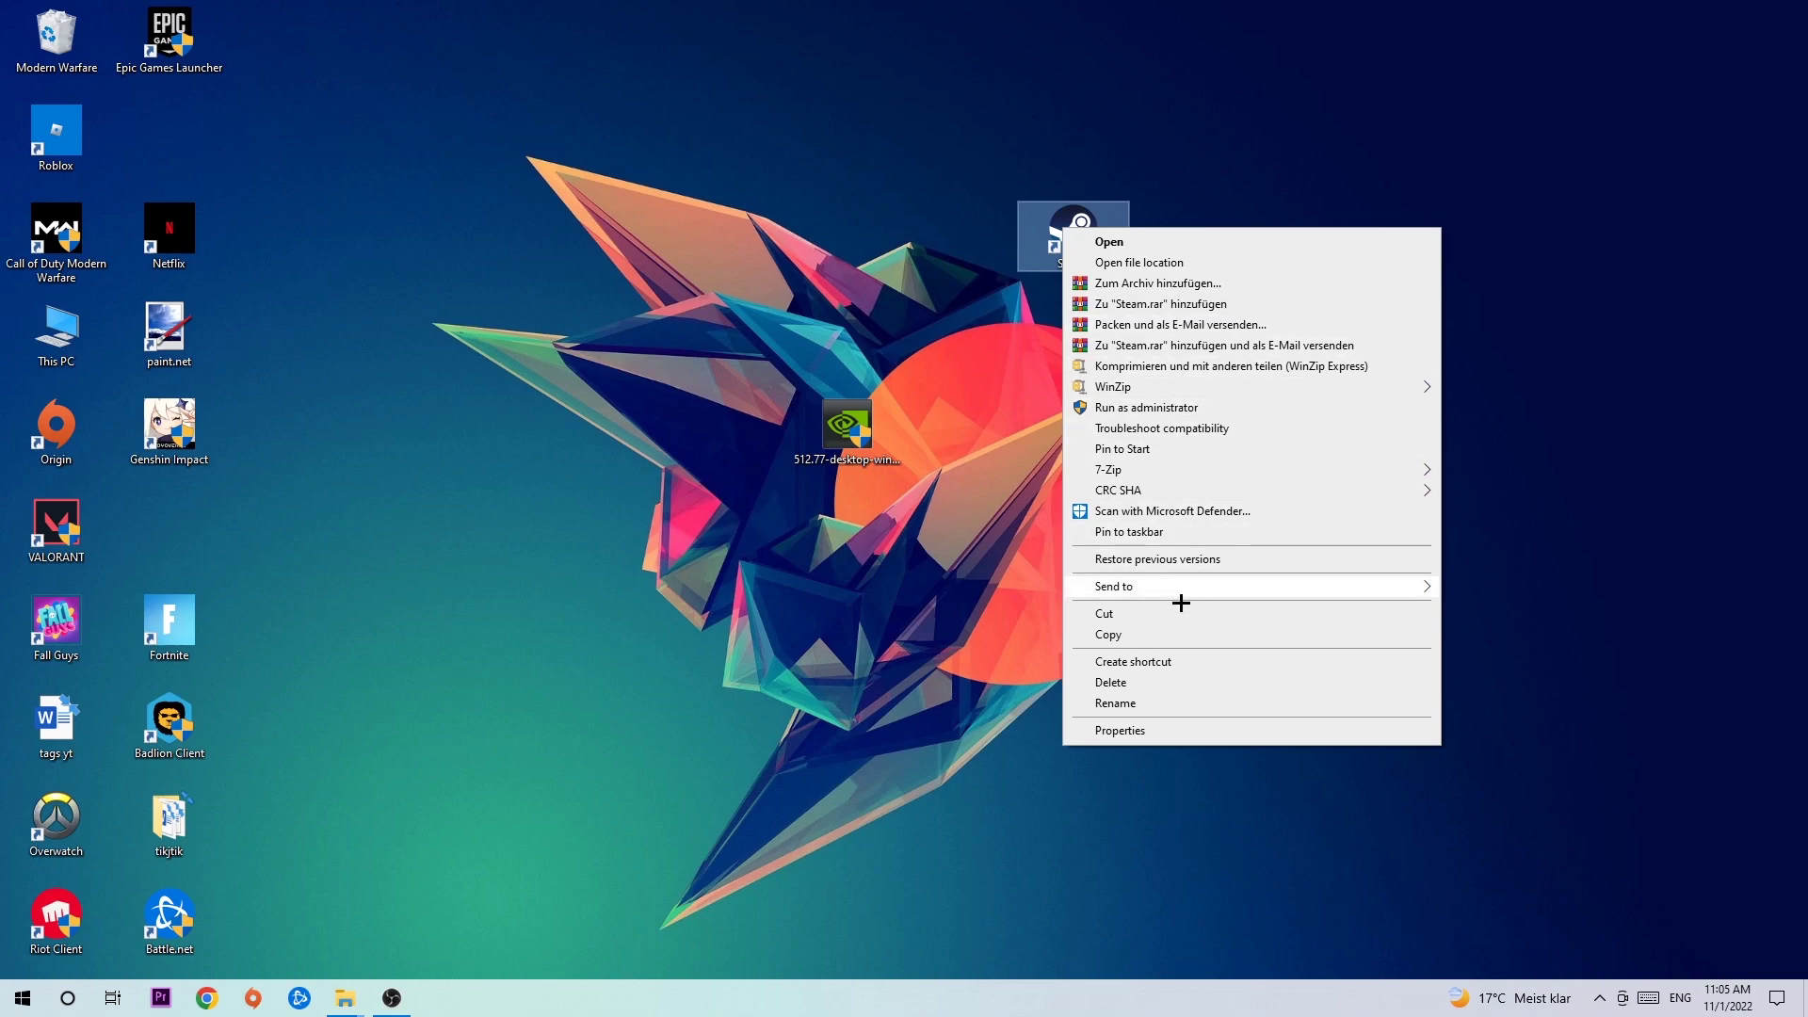
click(1162, 731)
drag(1170, 244, 636, 222)
click(799, 267)
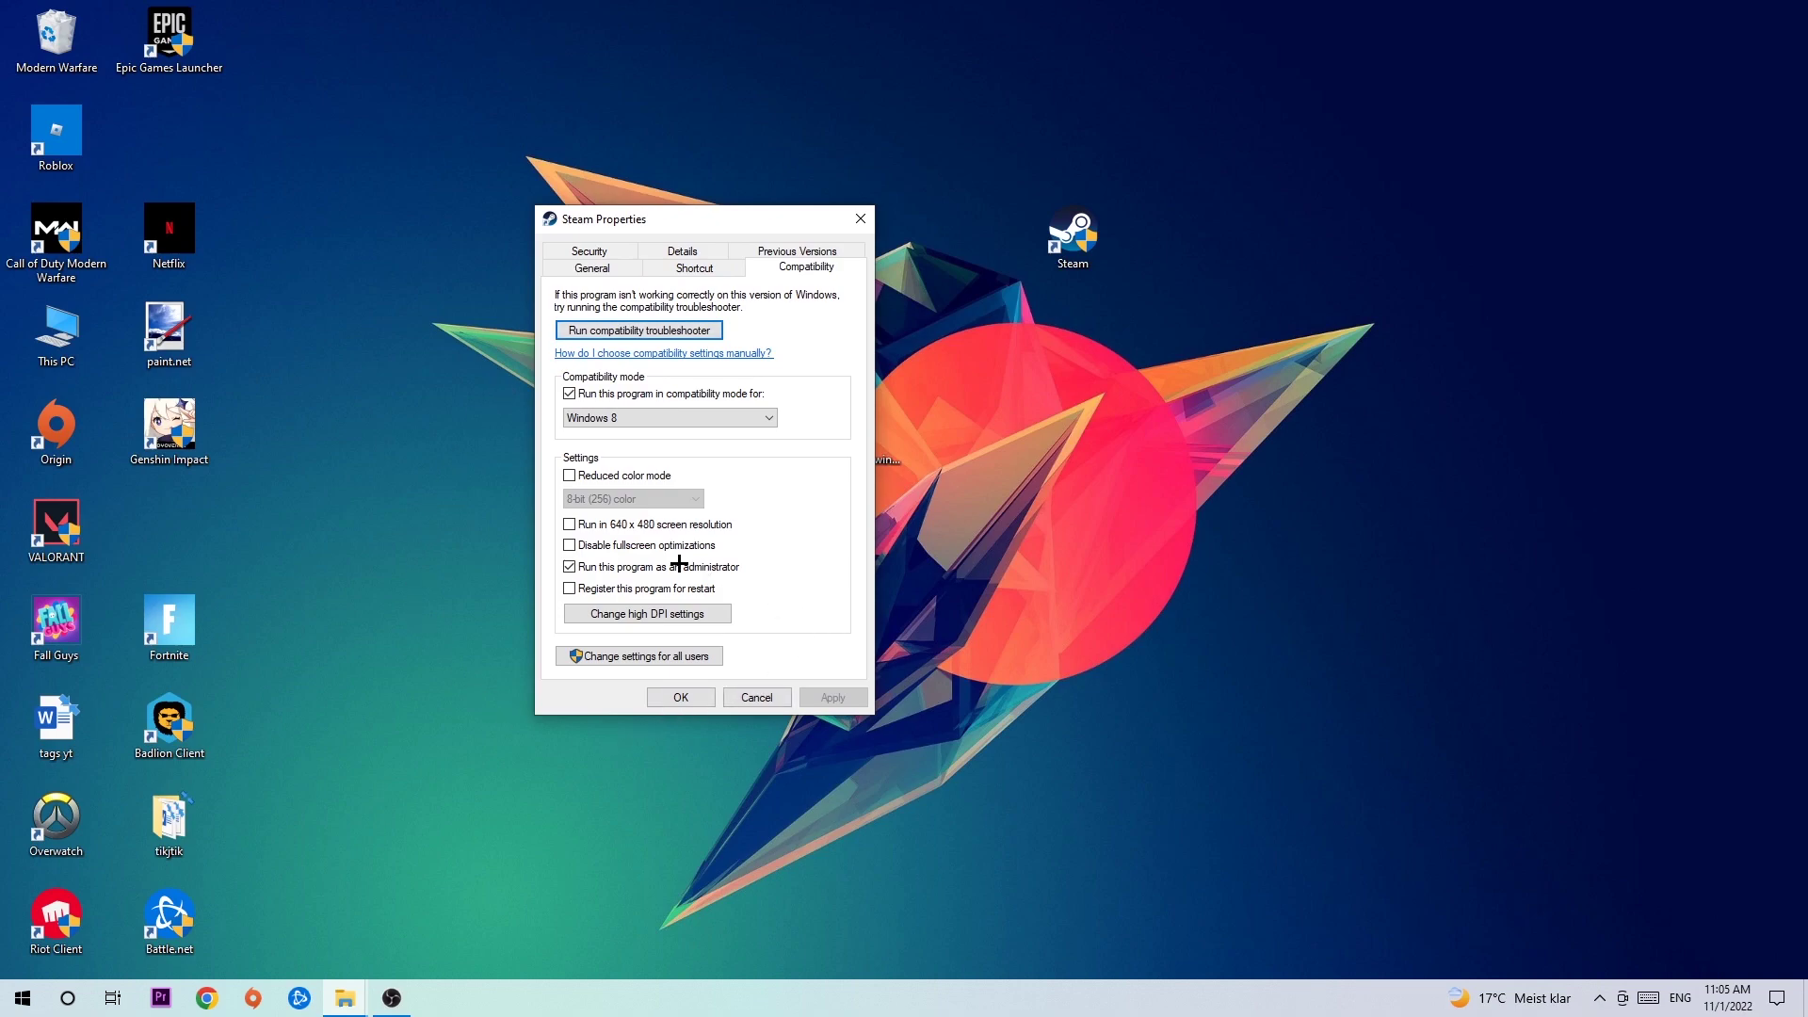
Step: Set compatibility to Windows 8, enable 'Run this program as an administrator', and confirm
click(765, 419)
click(826, 378)
click(606, 566)
click(570, 567)
click(686, 698)
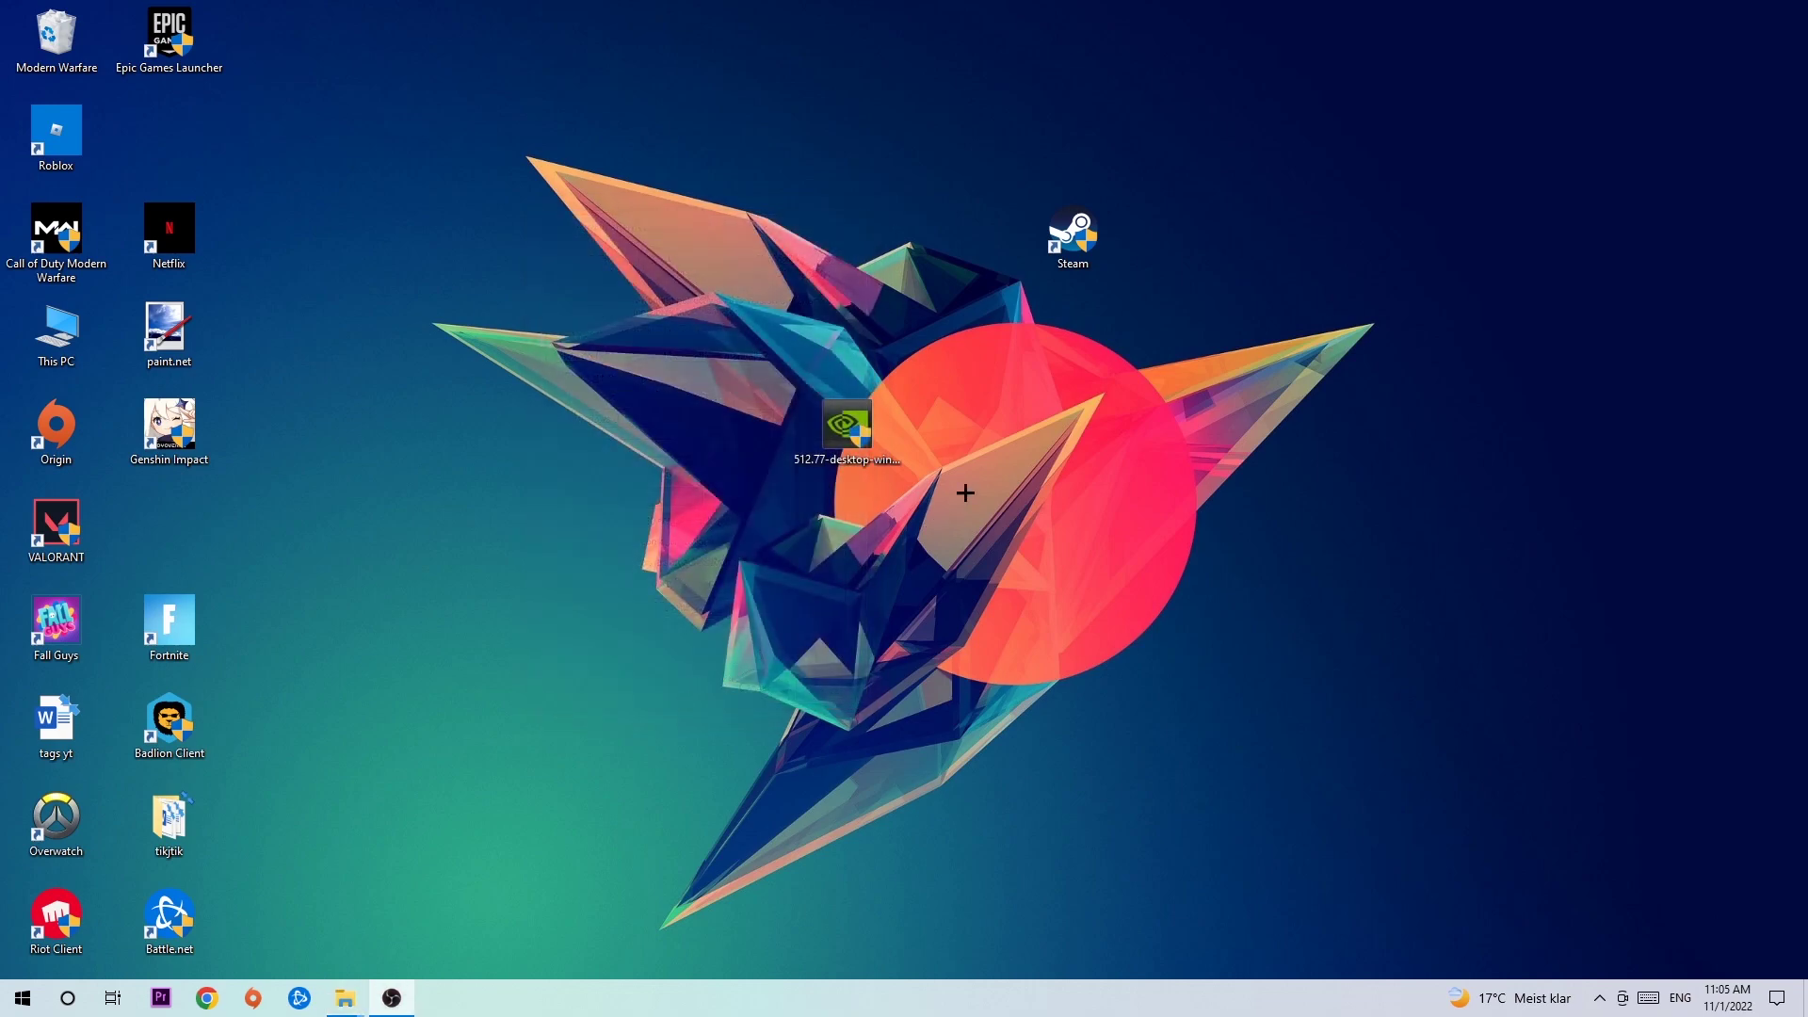
Step: Move the Steam shortcut back above the wallpaper's centre and deselect it
drag(1078, 231, 819, 256)
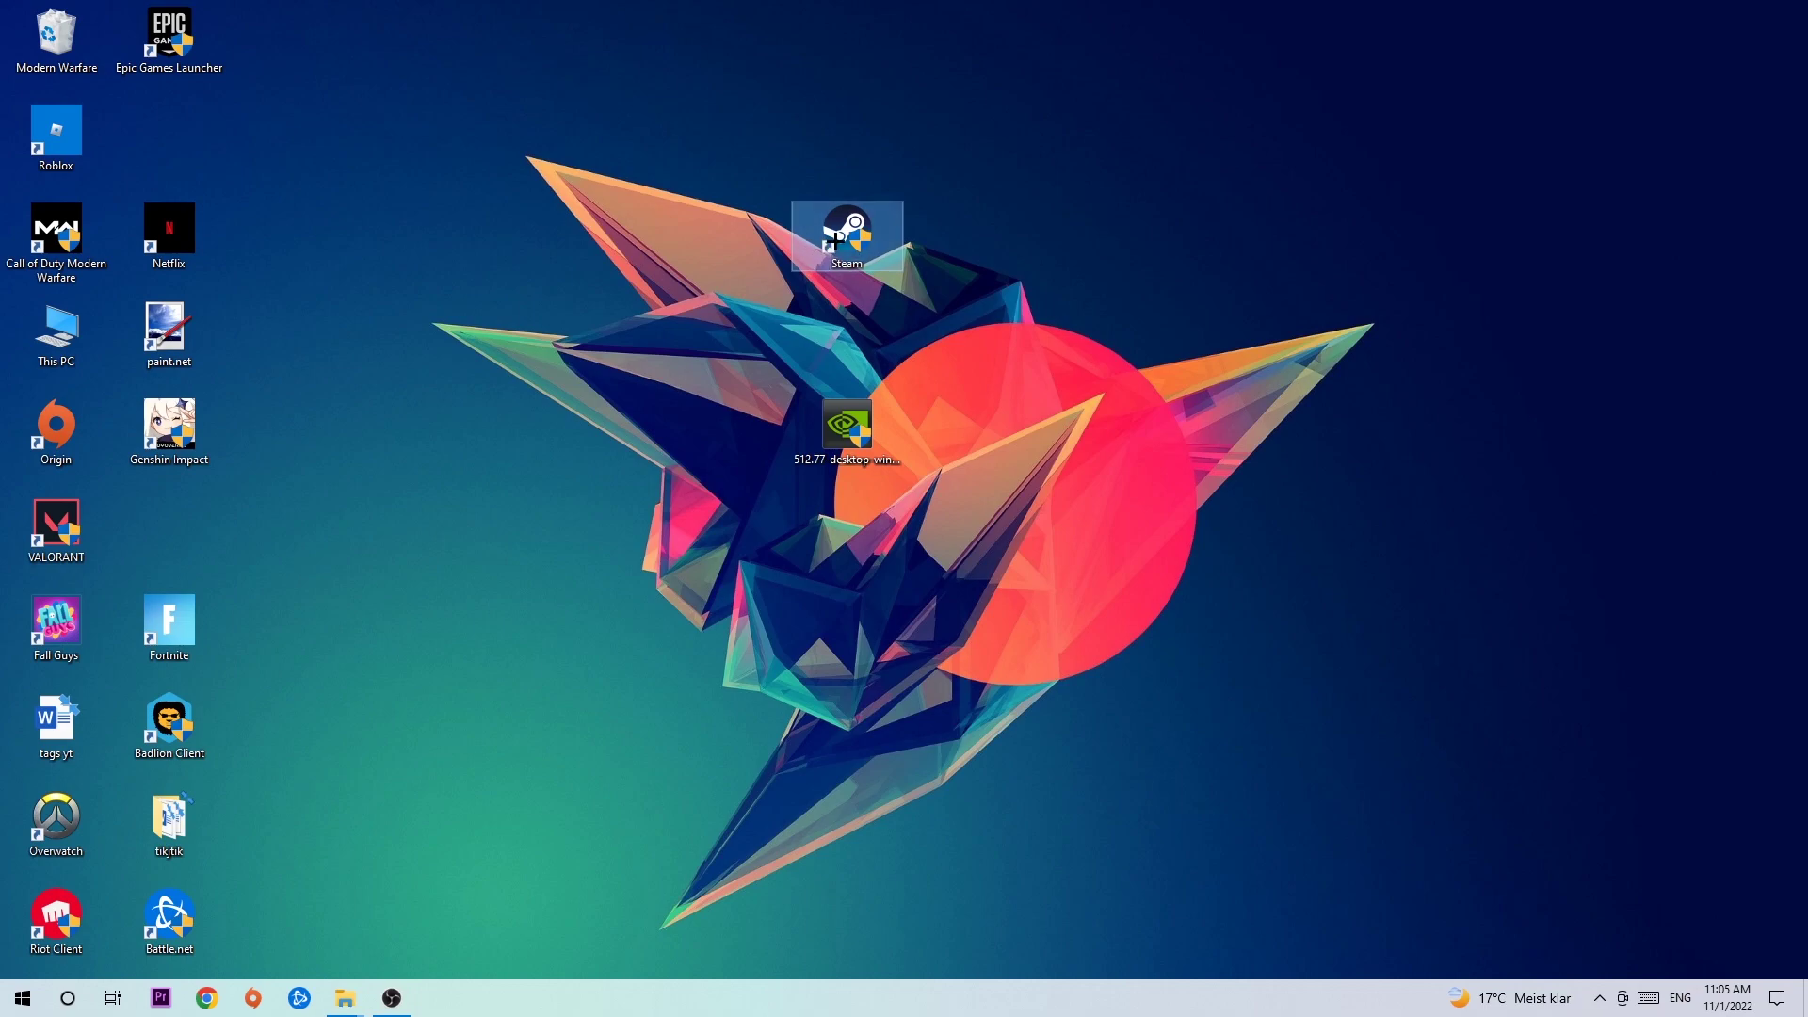
click(1078, 412)
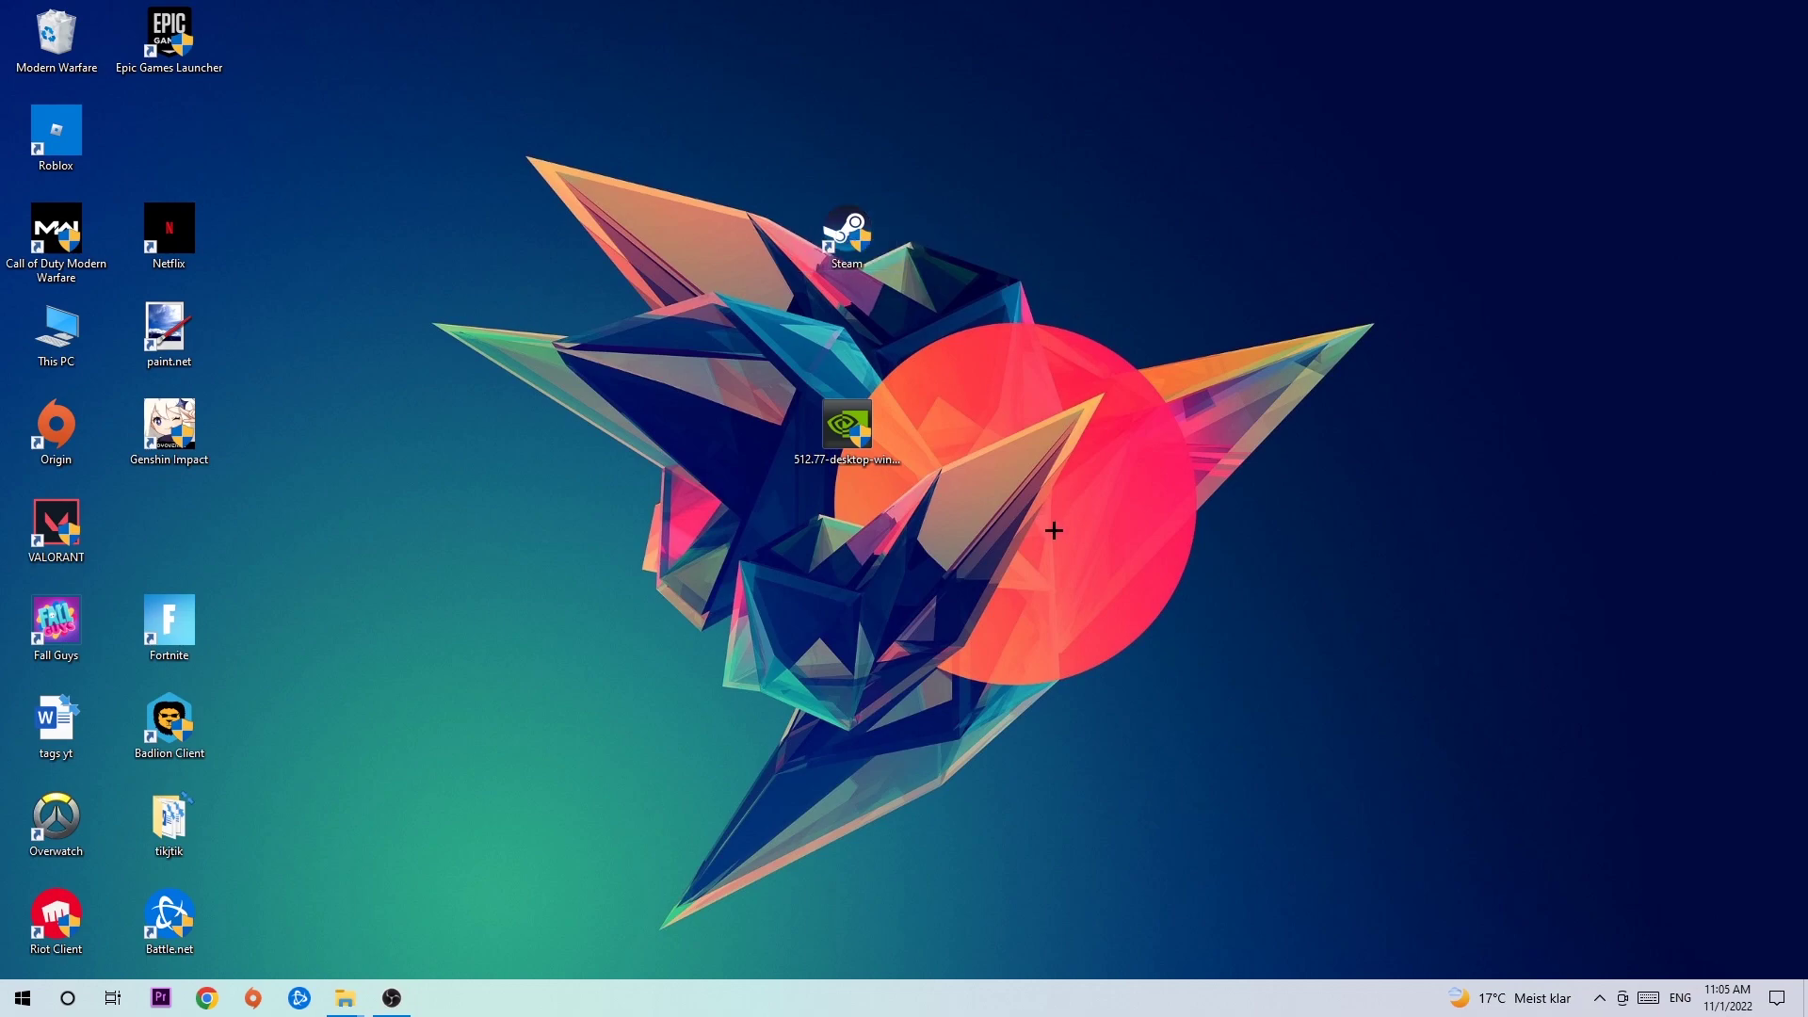